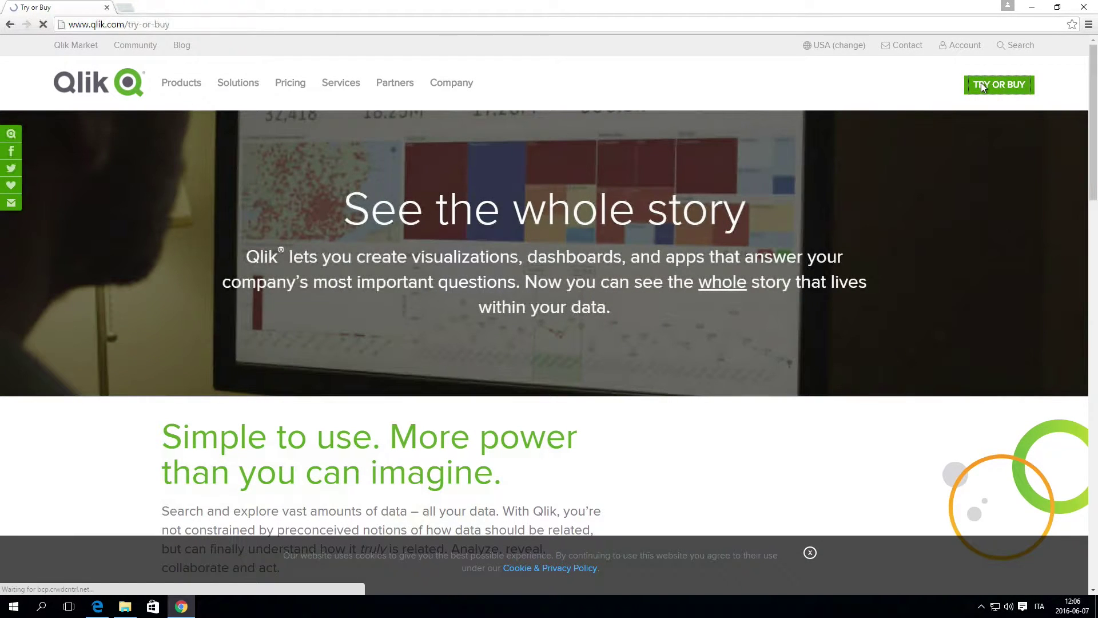
scroll(370, 403, "down", 1)
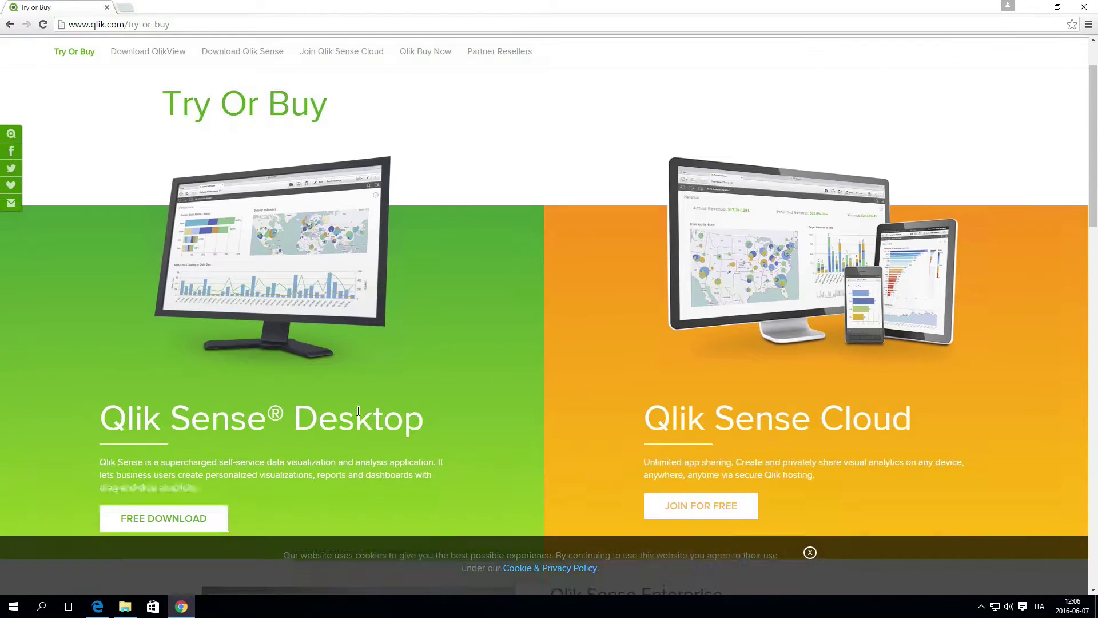
scroll(359, 412, "down", 1)
Open the Qlik Sense Desktop free download page and fill in the registration form
left_click(194, 456)
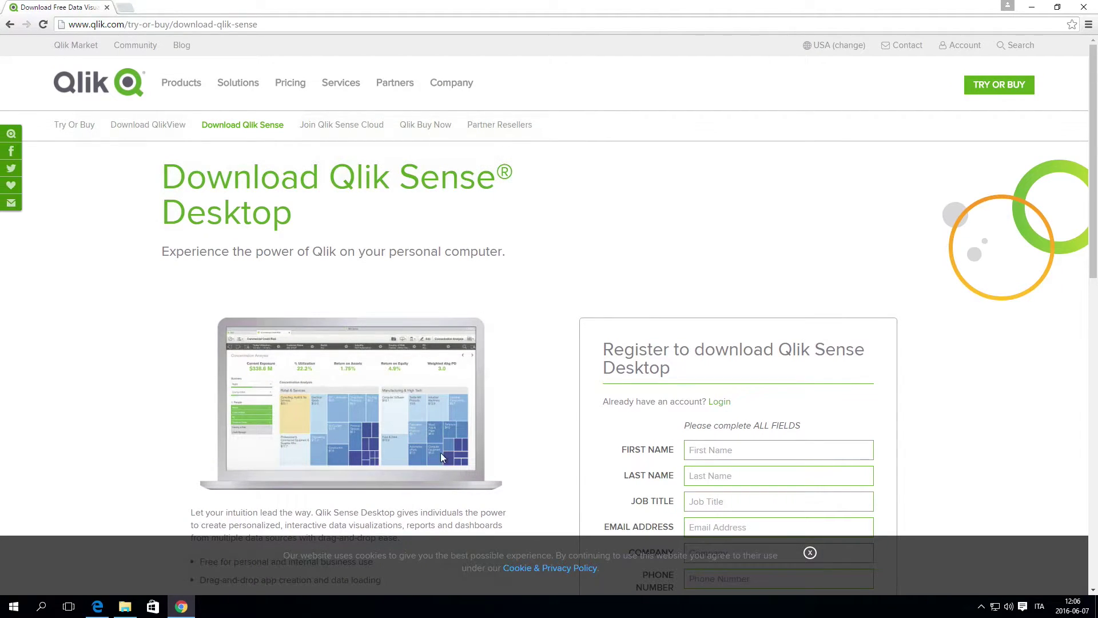
scroll(463, 458, "down", 2)
scroll(463, 458, "down", 1)
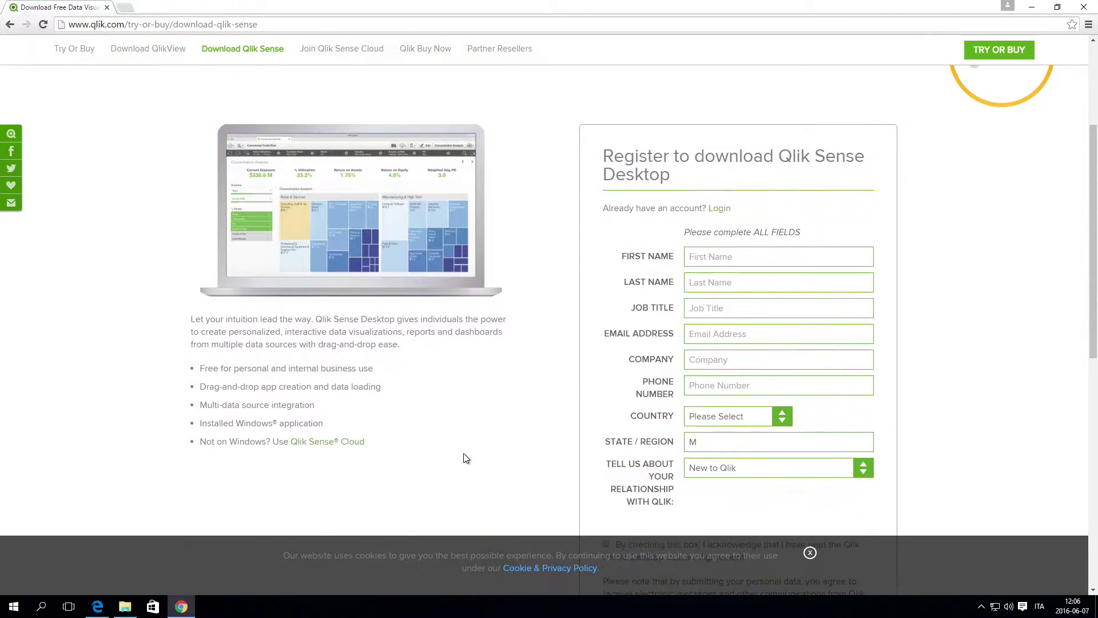
left_click(721, 240)
type("Isak")
key("Tab")
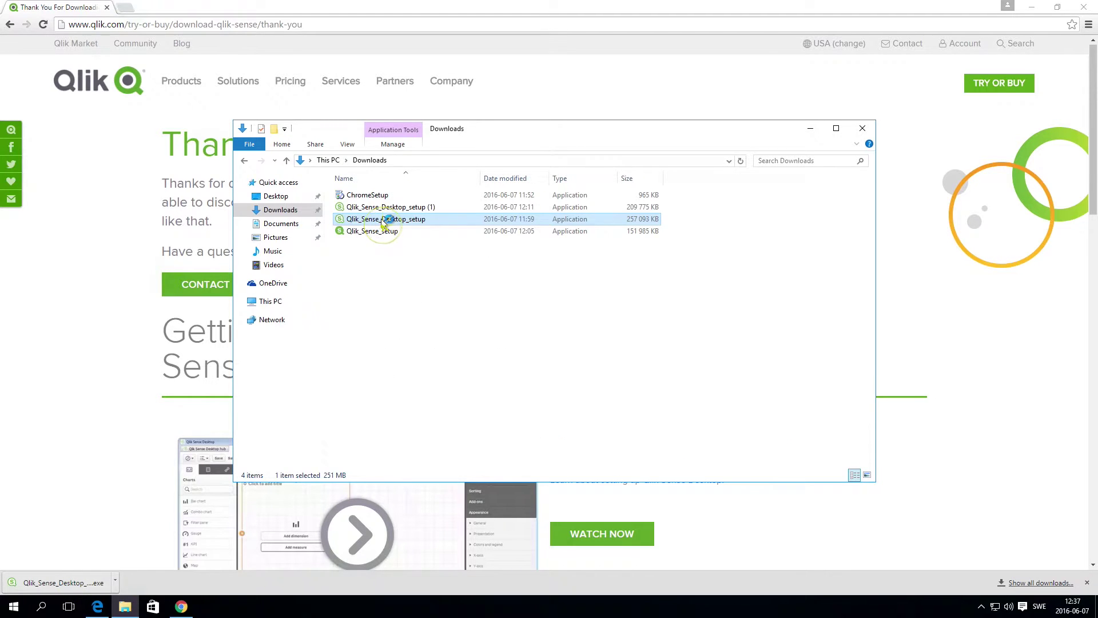
Run the downloaded setup and accept the license agreement
left_click(810, 127)
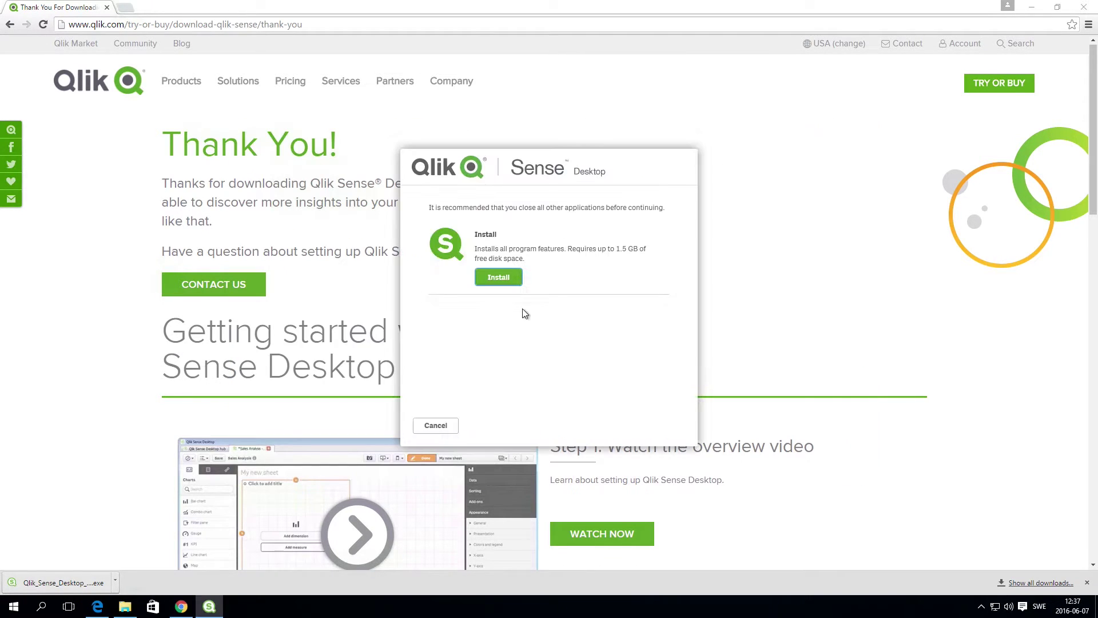
left_click(501, 280)
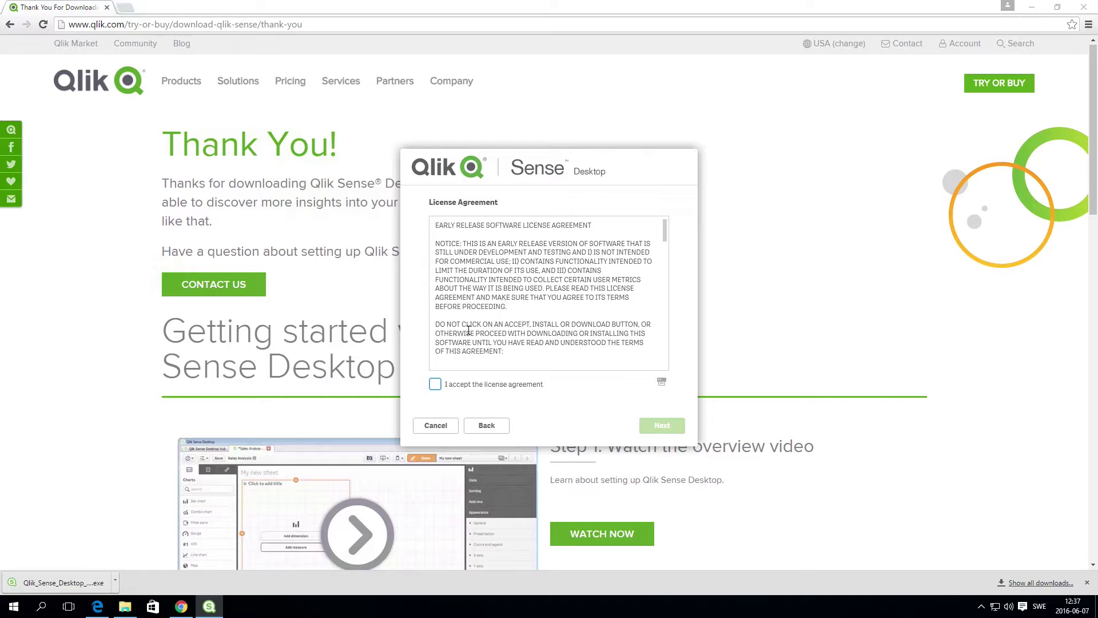
left_click(435, 386)
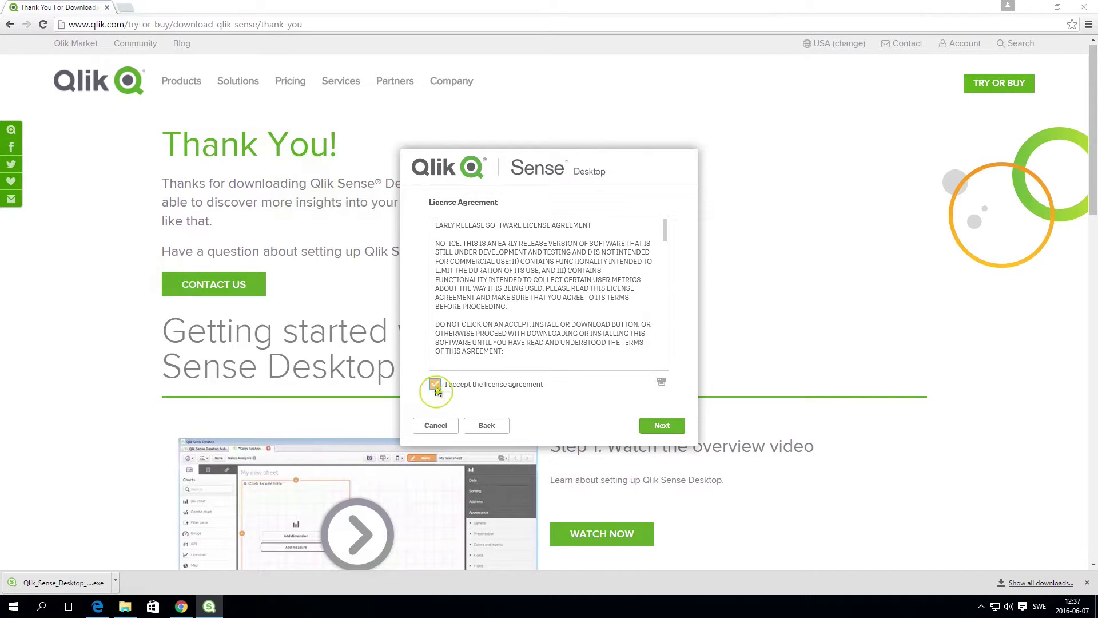
Install Qlik Sense Desktop 3.2 and close the finished installer
left_click(661, 426)
left_click(660, 425)
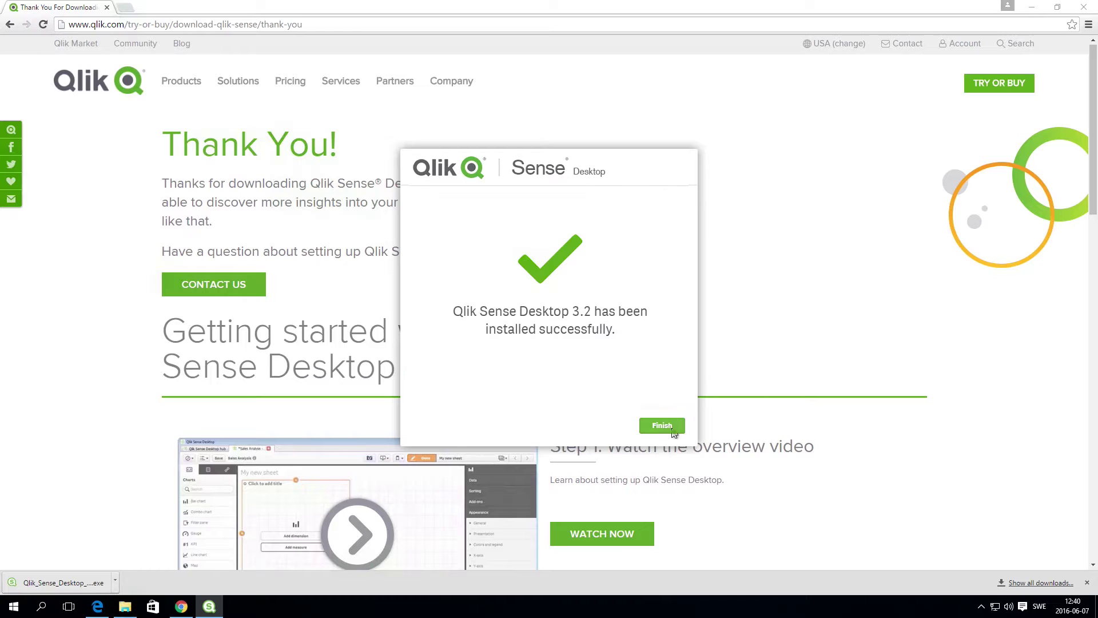
left_click(666, 424)
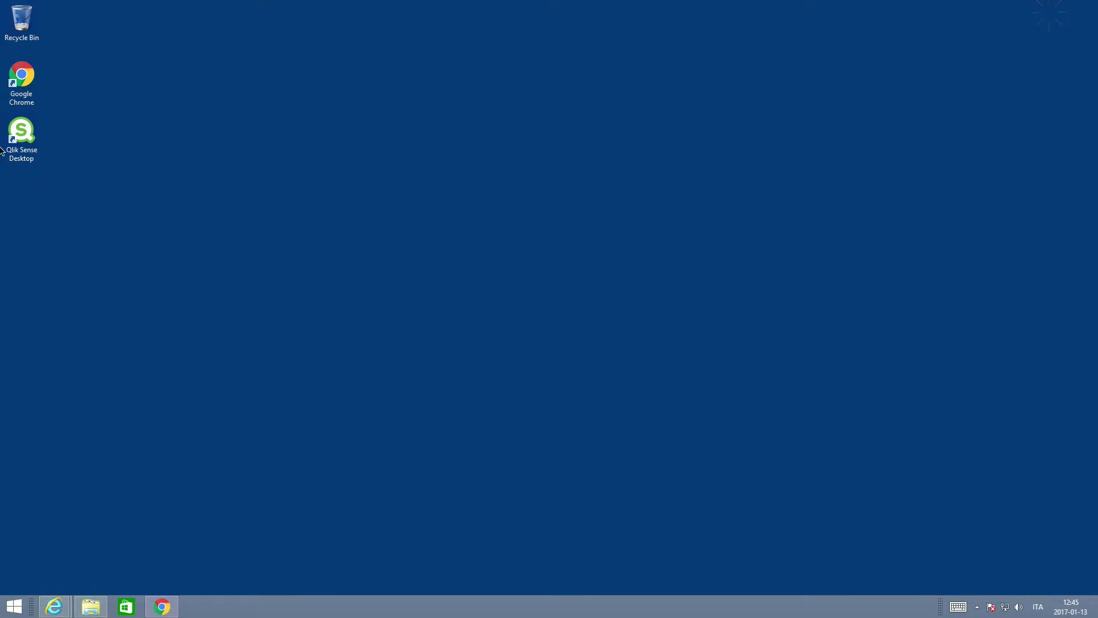
Launch Qlik Sense Desktop from its desktop icon and maximize the window
double_click(22, 137)
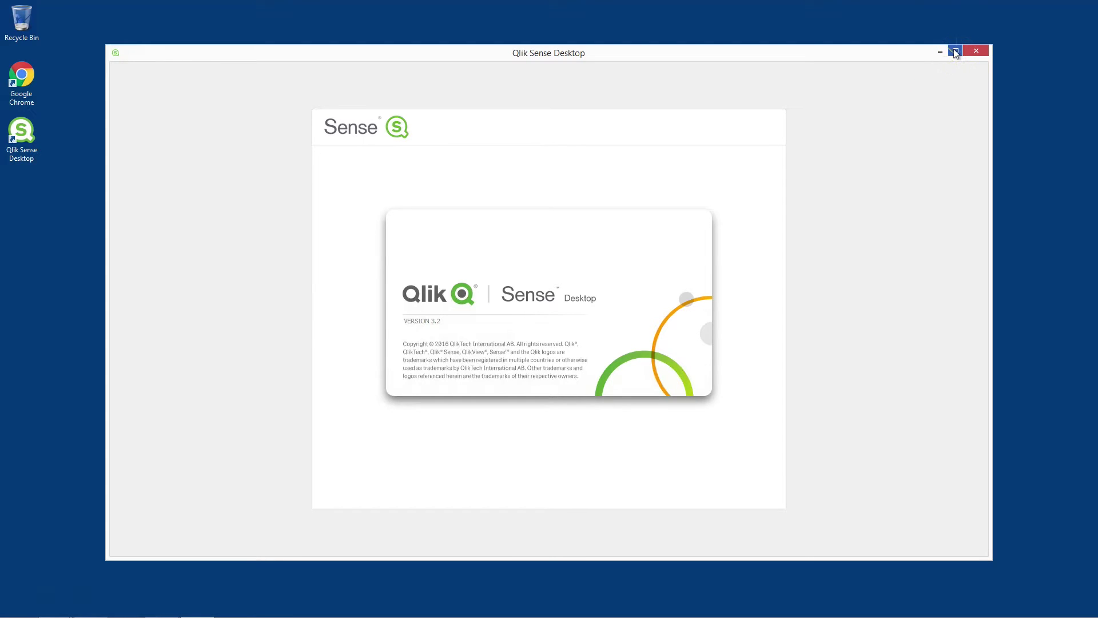
left_click(955, 50)
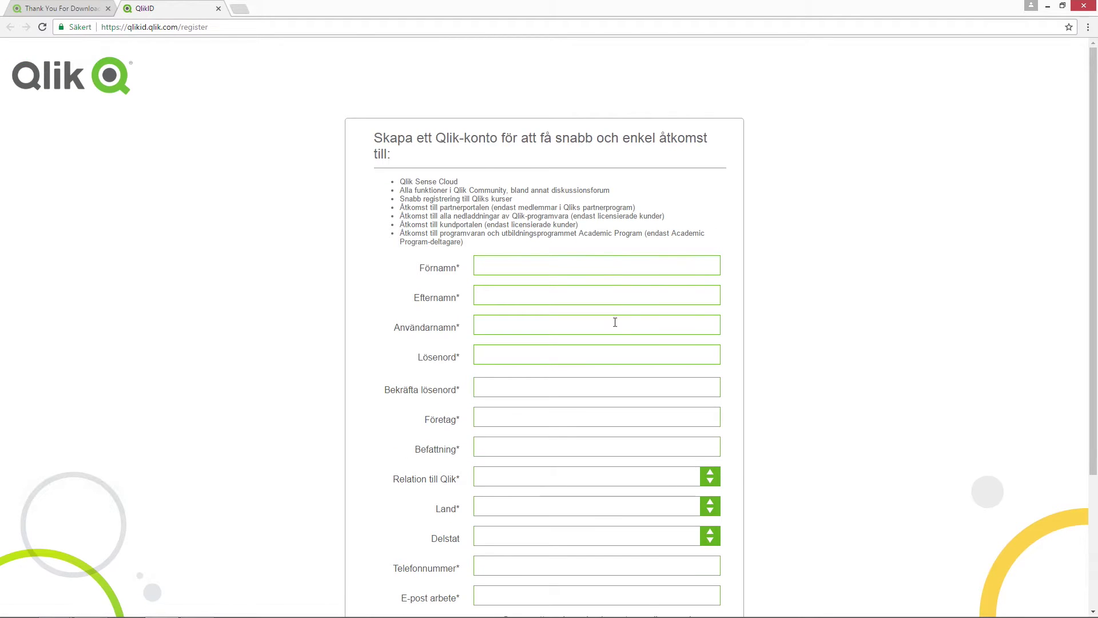
scroll(613, 318, "down", 2)
scroll(429, 330, "up", 2)
Log in to Qlik Sense Desktop with a Qlik Account username and password
left_click(197, 607)
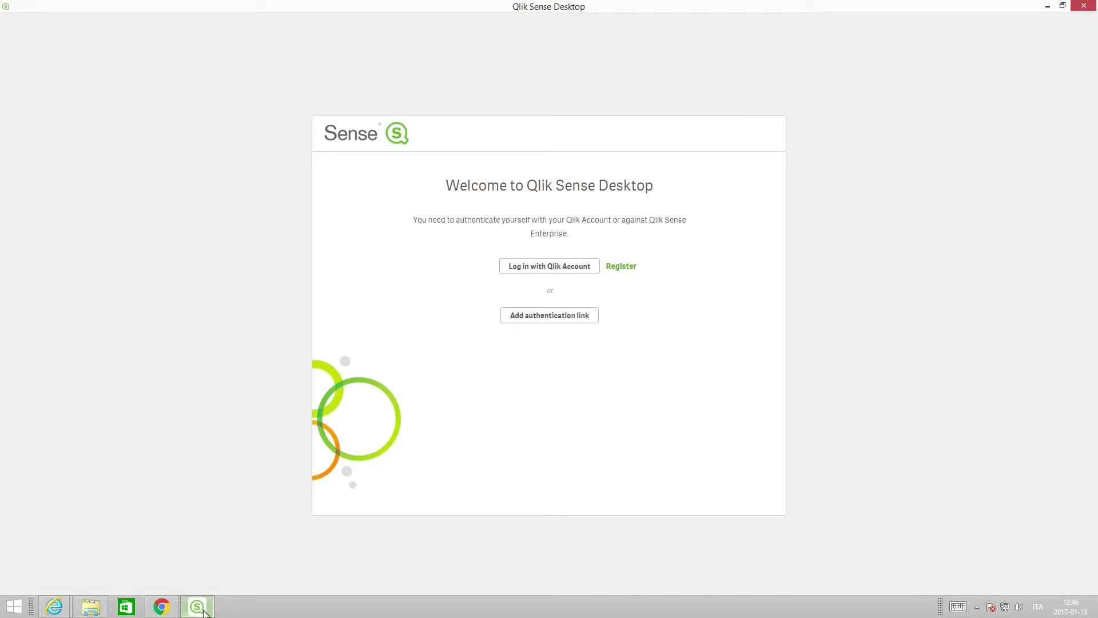
left_click(541, 268)
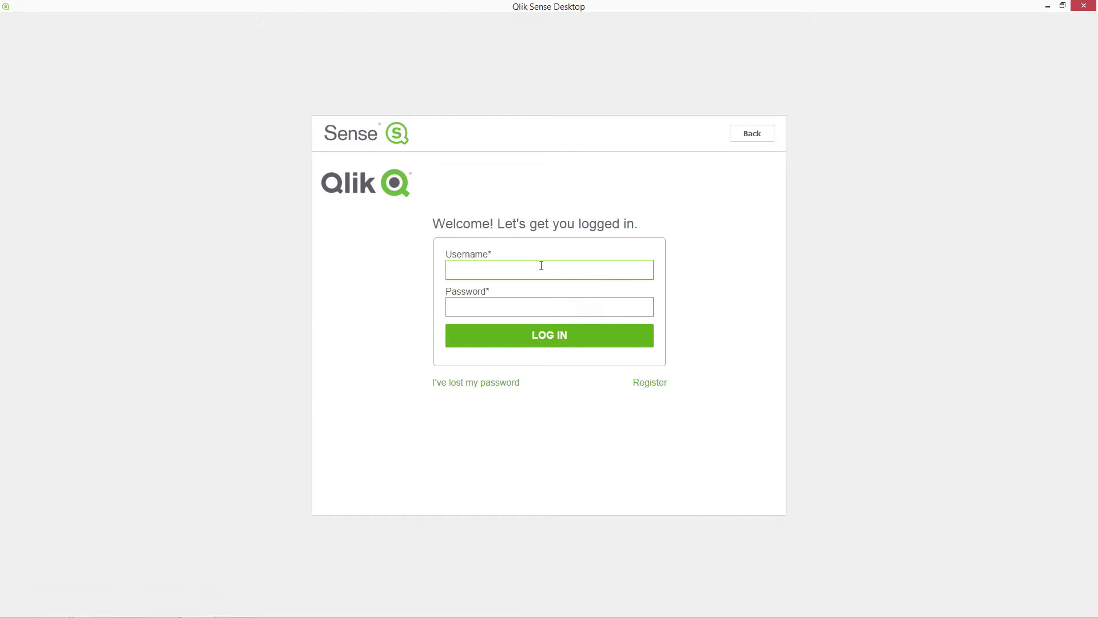
type("GPN")
key("Tab")
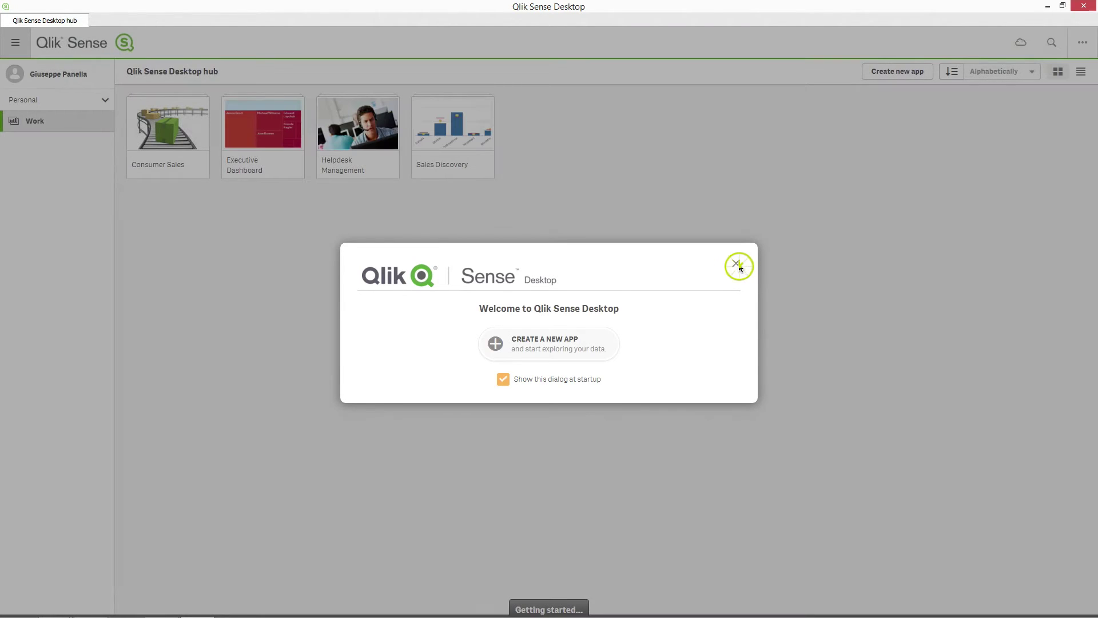
Dismiss the welcome dialog over the hub and return to Chrome
left_click(736, 265)
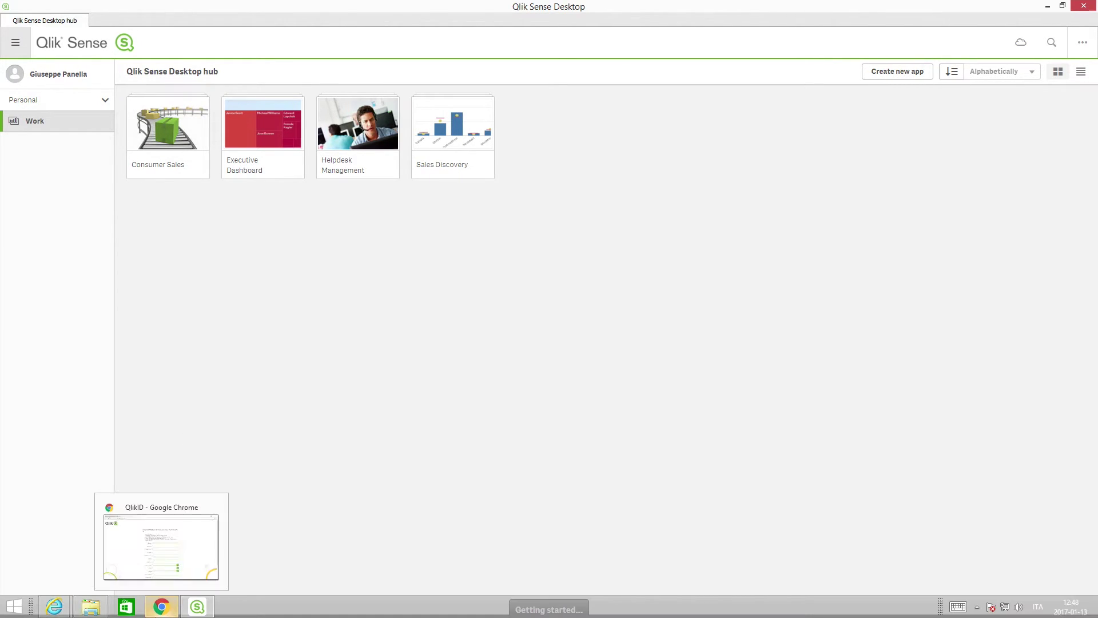
left_click(161, 606)
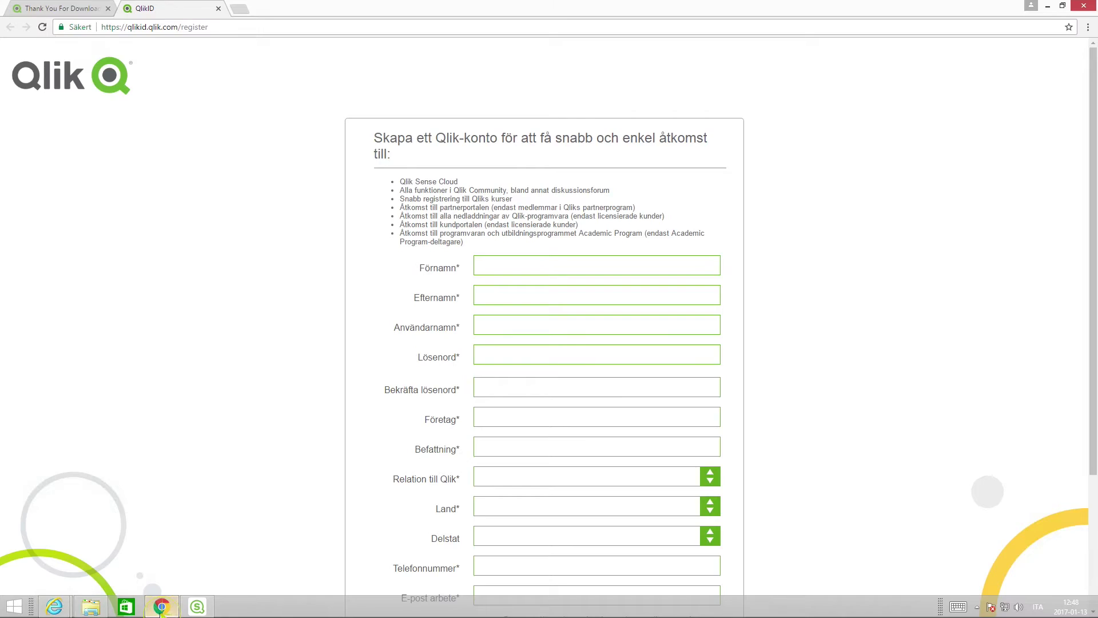
left_click(241, 11)
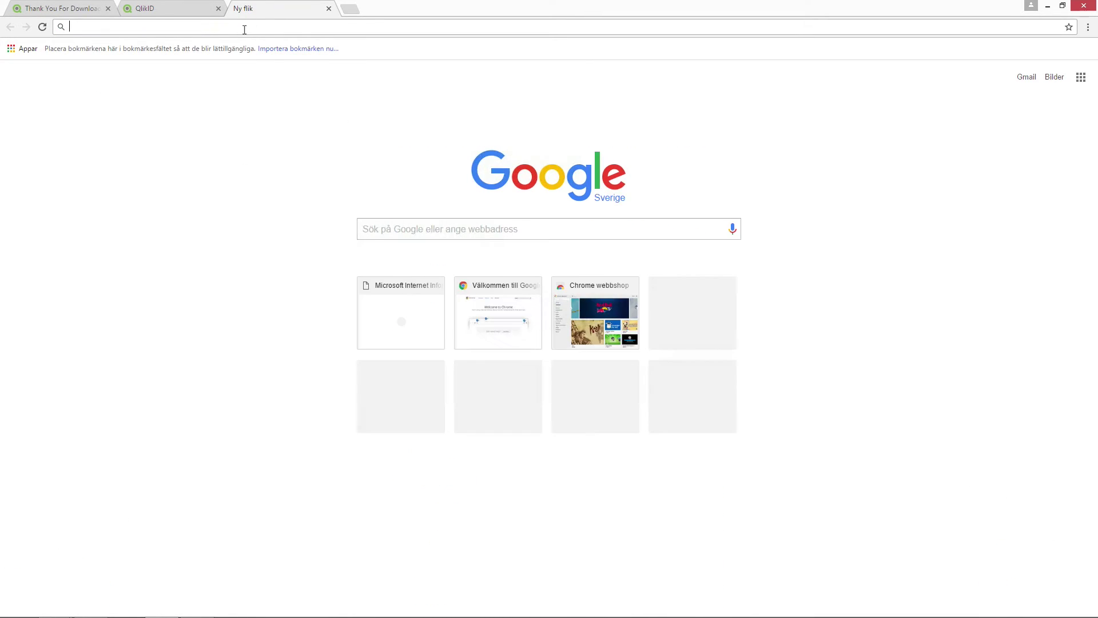
type("http:")
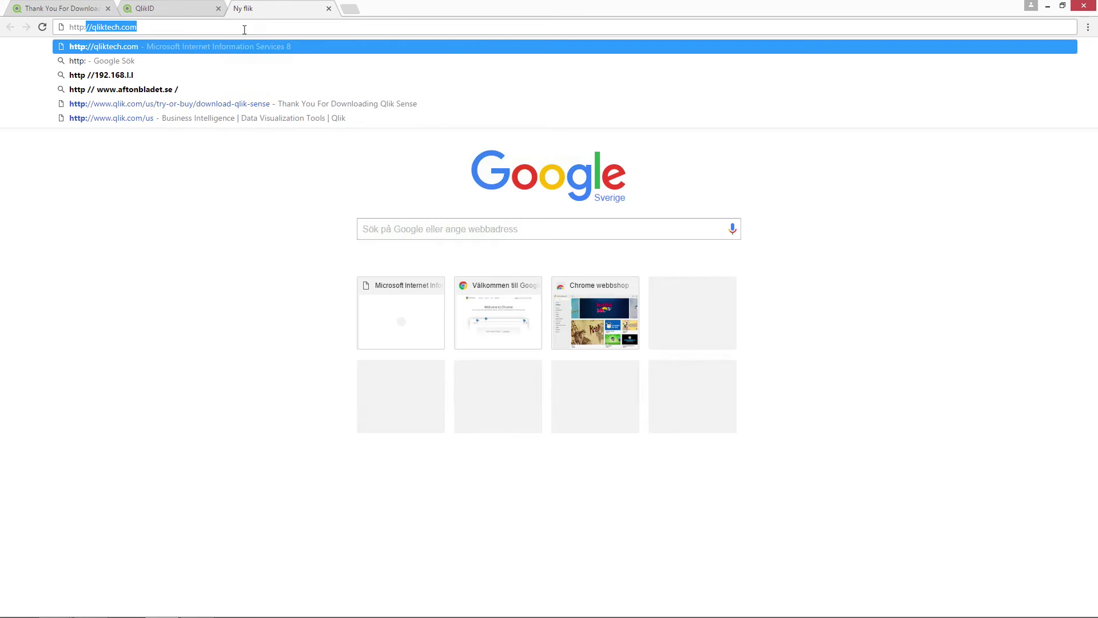
type("//l")
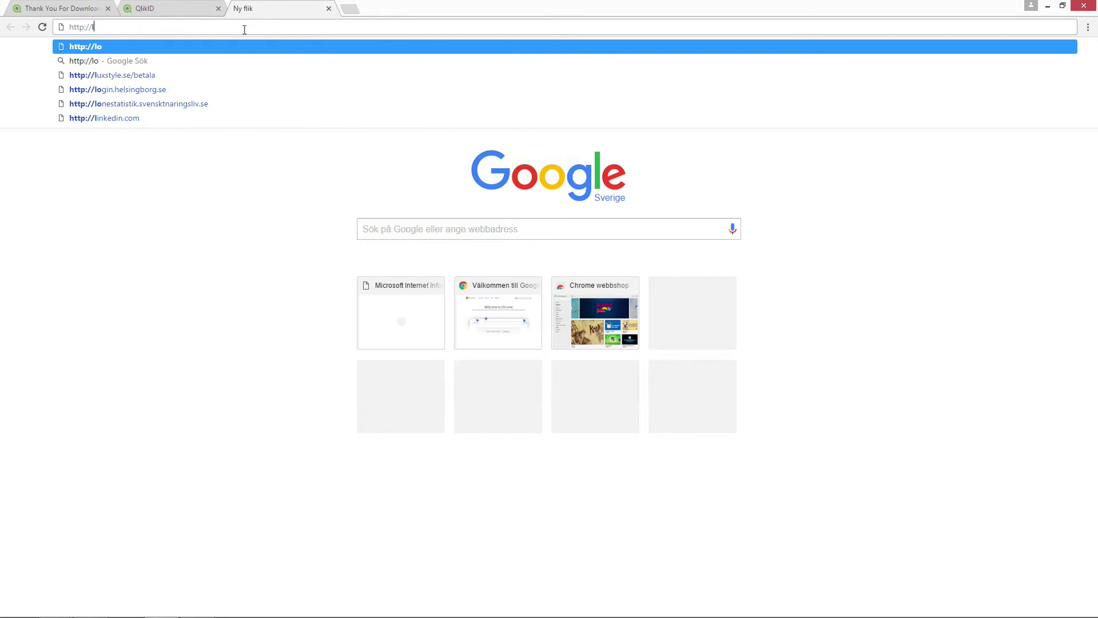
type("ocalhost")
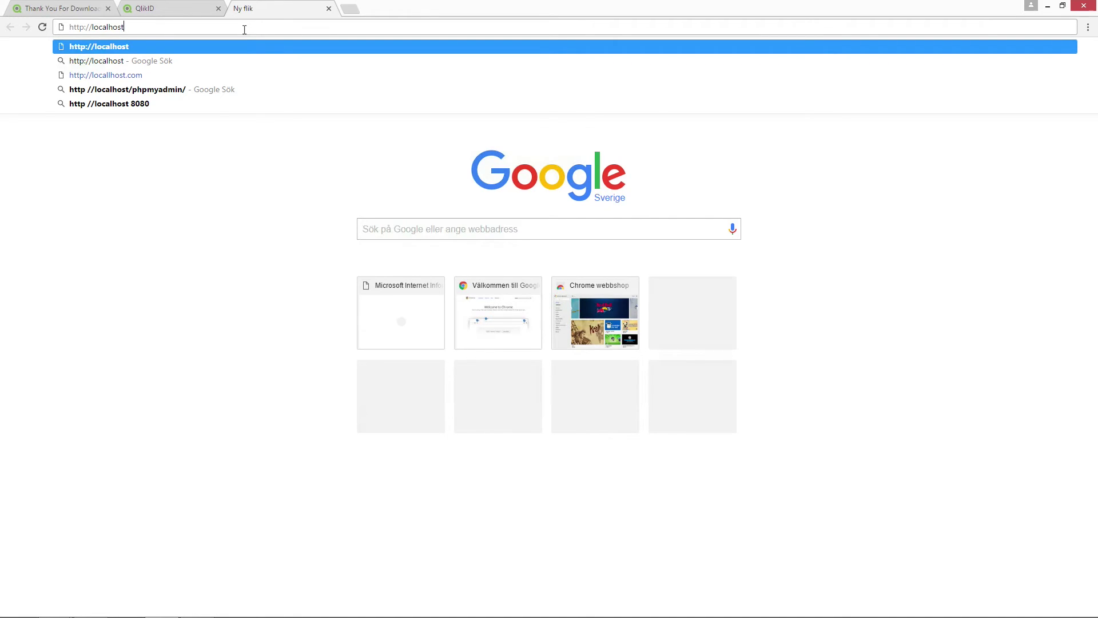
type(":4848")
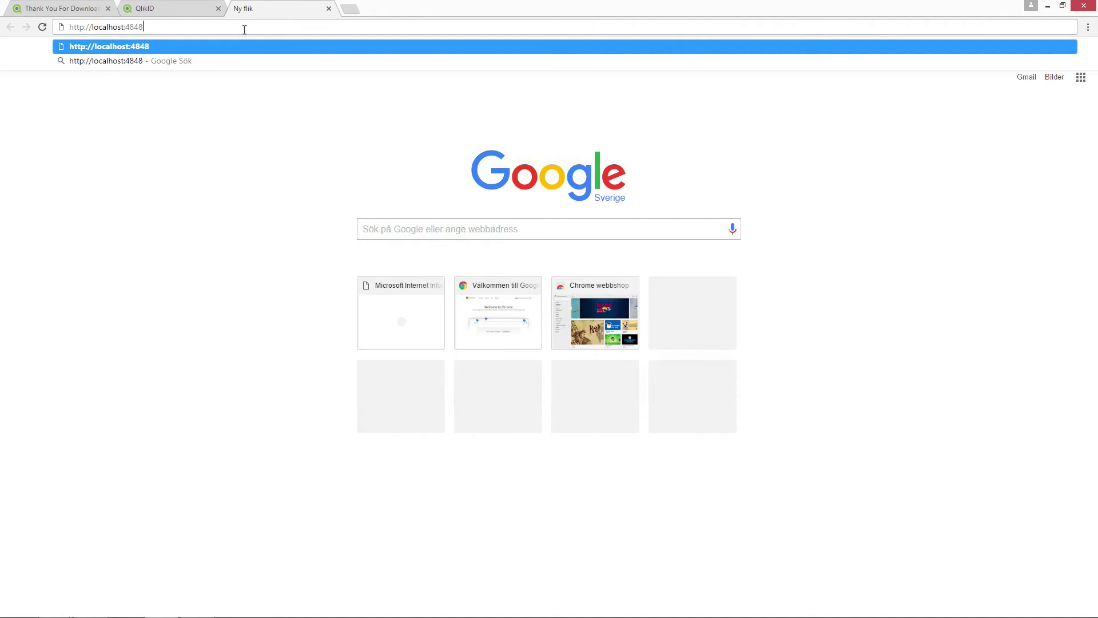
type("/hub")
key("Return")
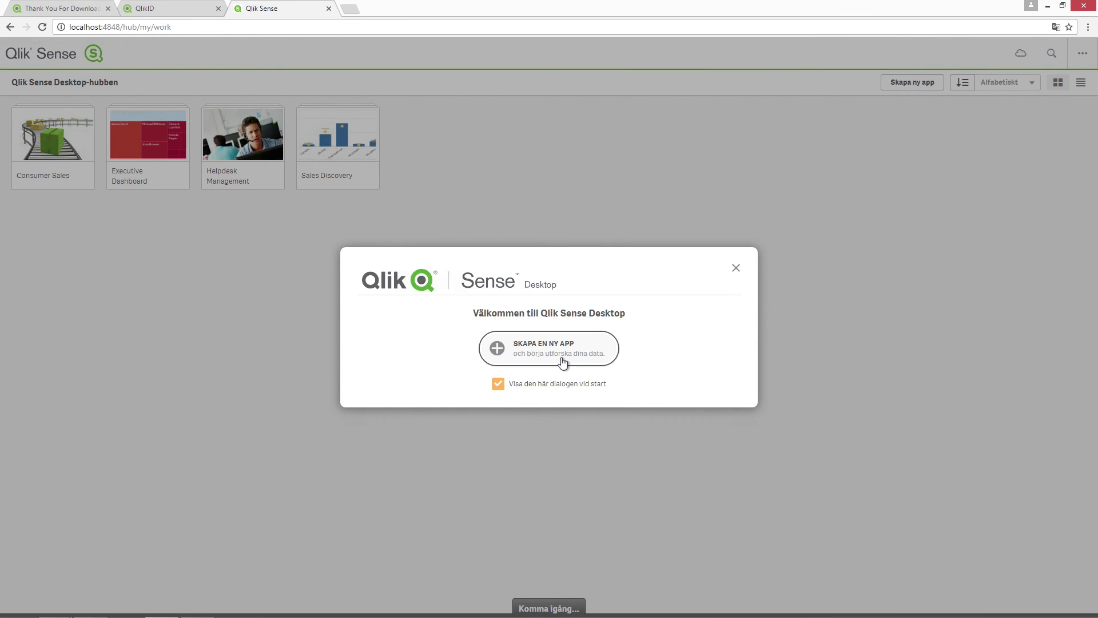
Close the Välkommen dialog to reveal the hub's four sample apps
left_click(736, 268)
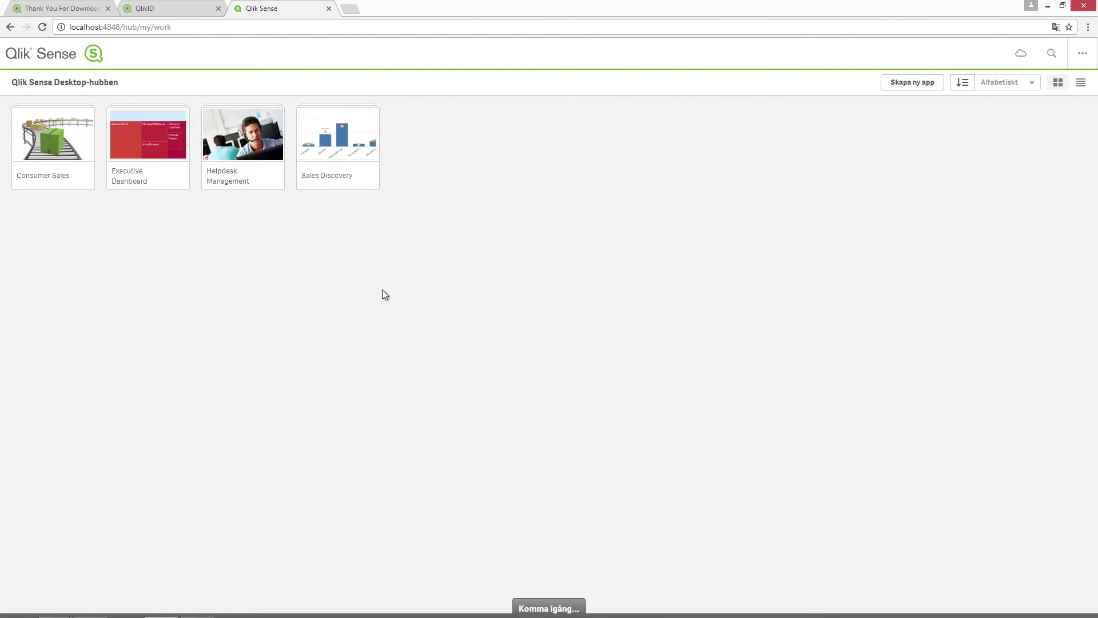